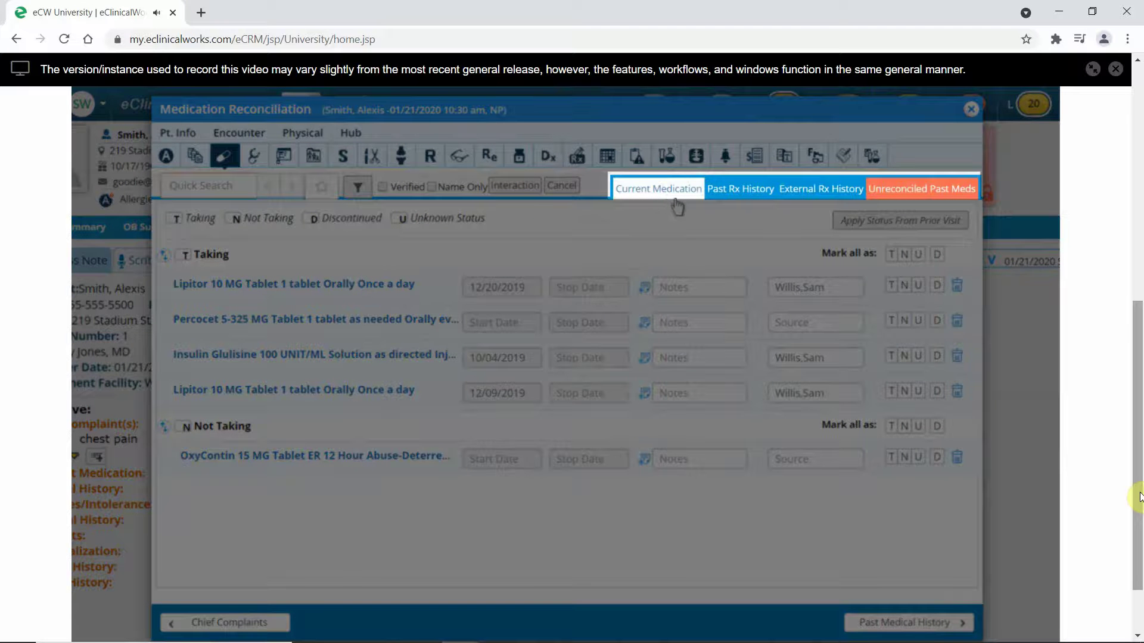
# - Review the patient's past and external prescription histories in Medication Reconciliation, and return to the past prescription history
pyautogui.click(717, 198)
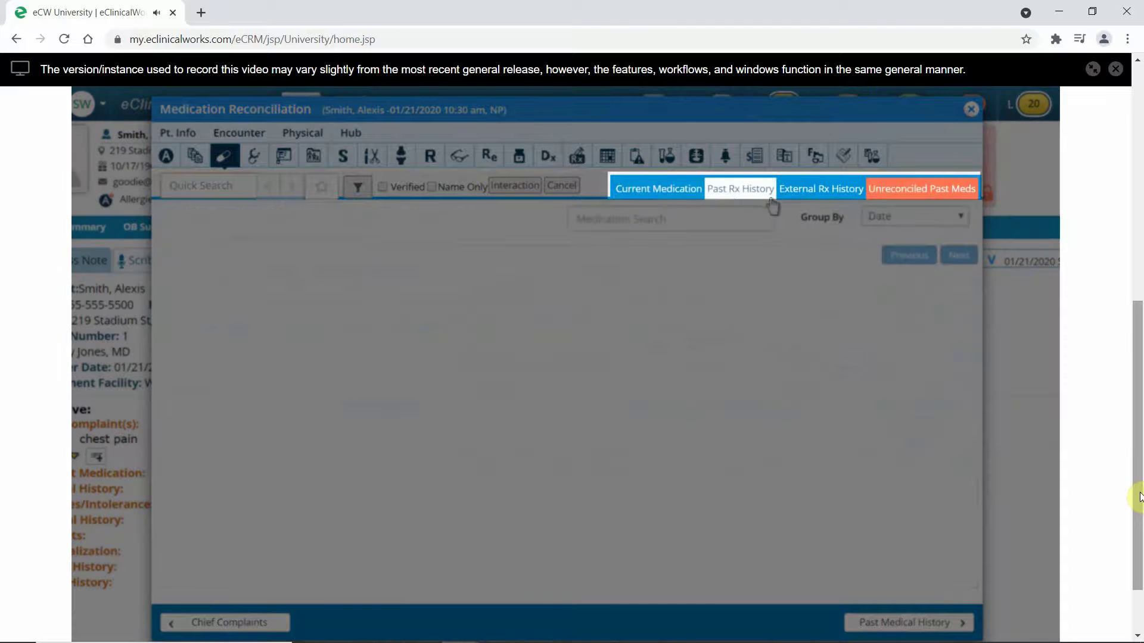
pyautogui.click(800, 194)
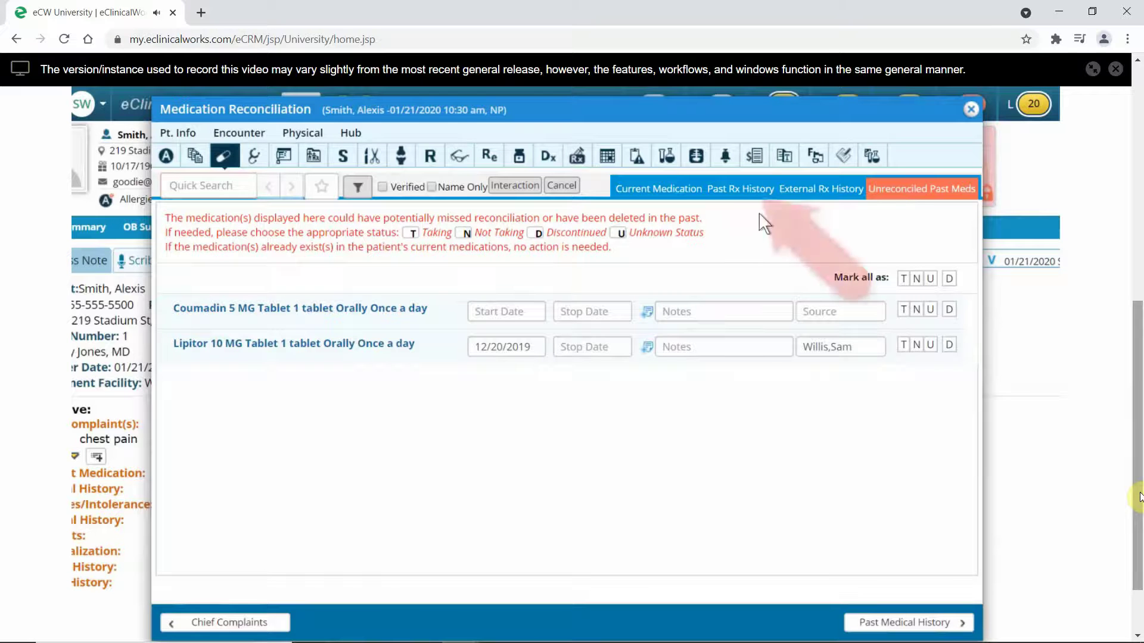
pyautogui.click(734, 189)
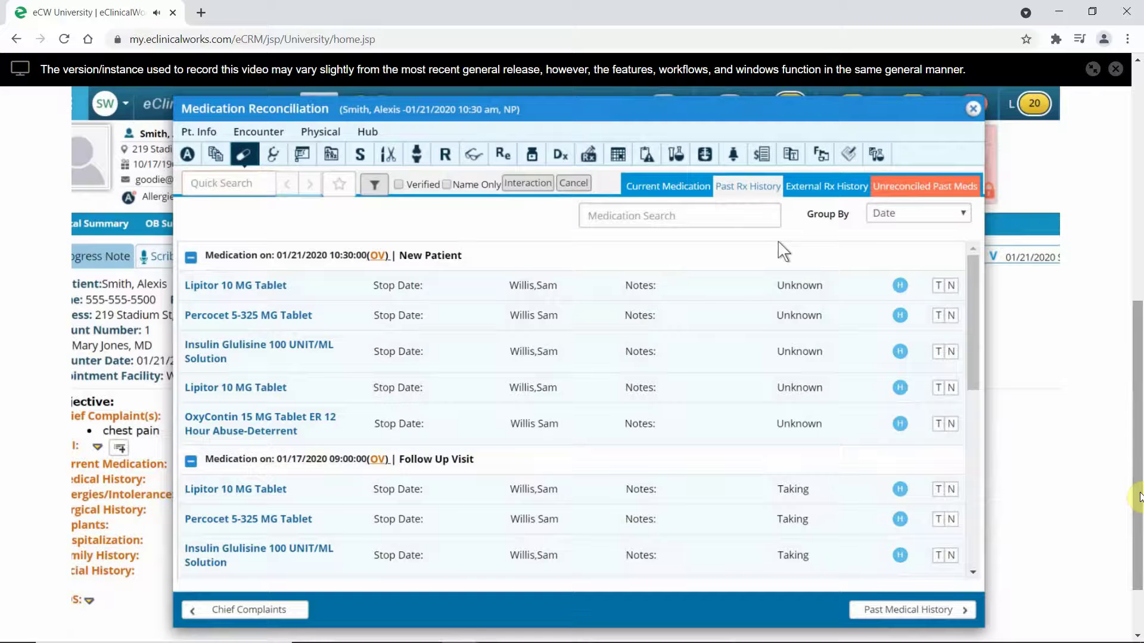
# - Try to retrieve the patient's external prescription history and dismiss the resulting message
pyautogui.click(807, 192)
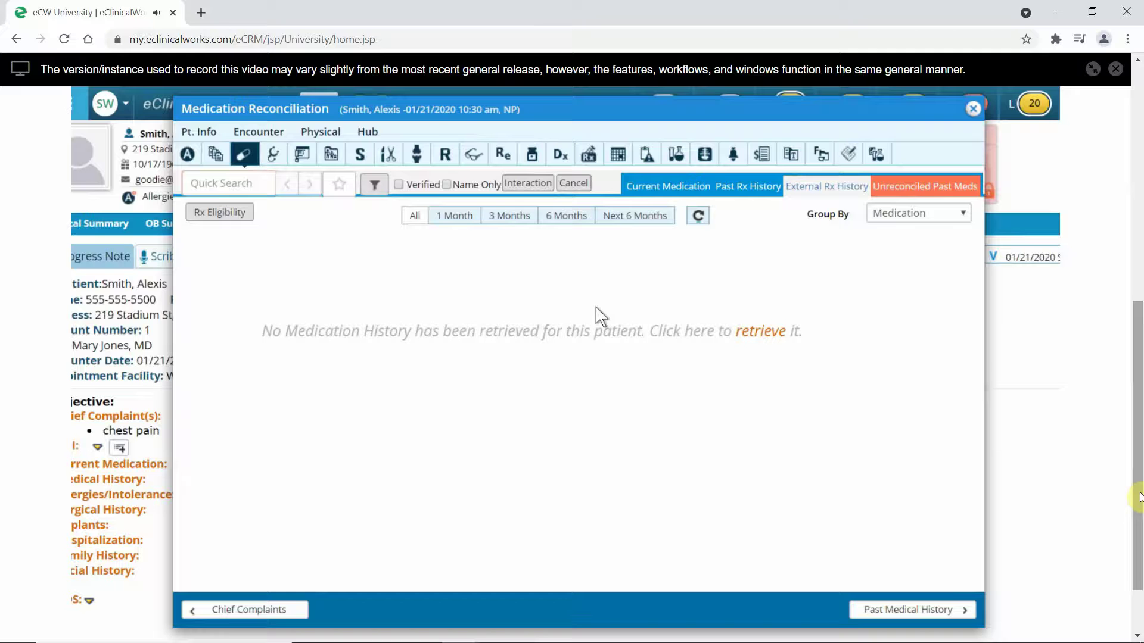
pyautogui.click(751, 335)
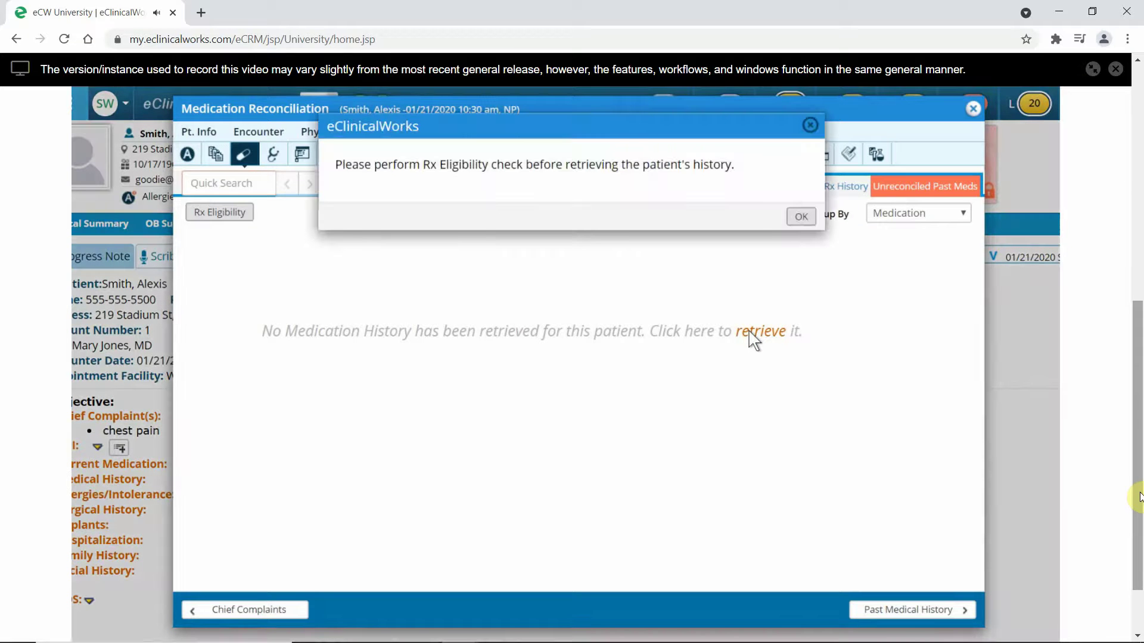
pyautogui.click(802, 217)
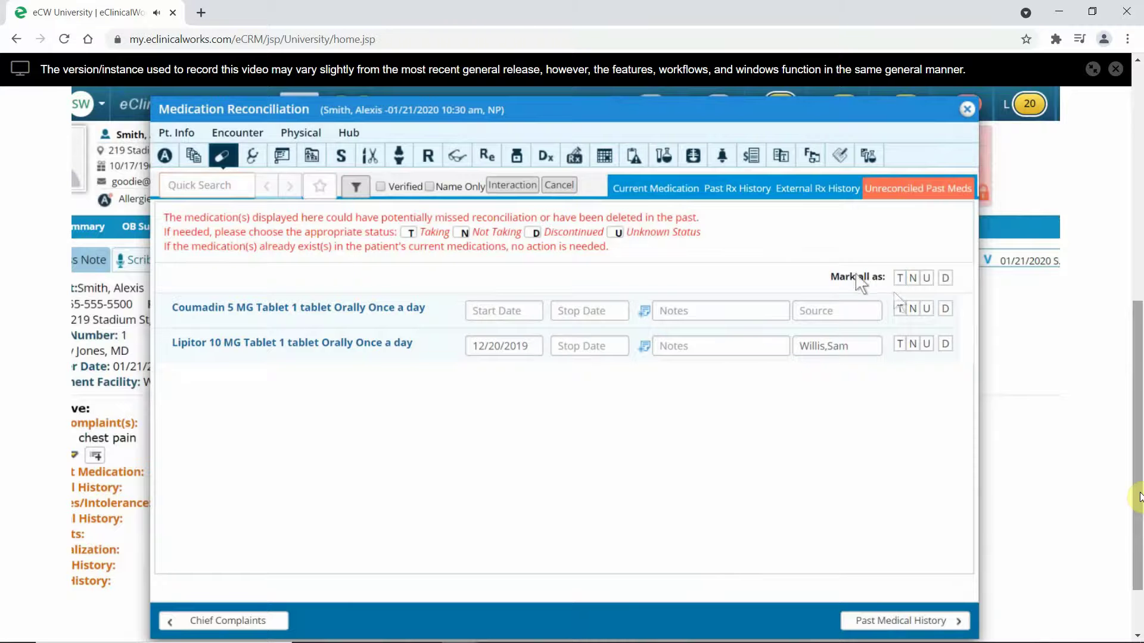
# - Mark all unreconciled past medications as Not Taking and return to the current medications
pyautogui.click(899, 280)
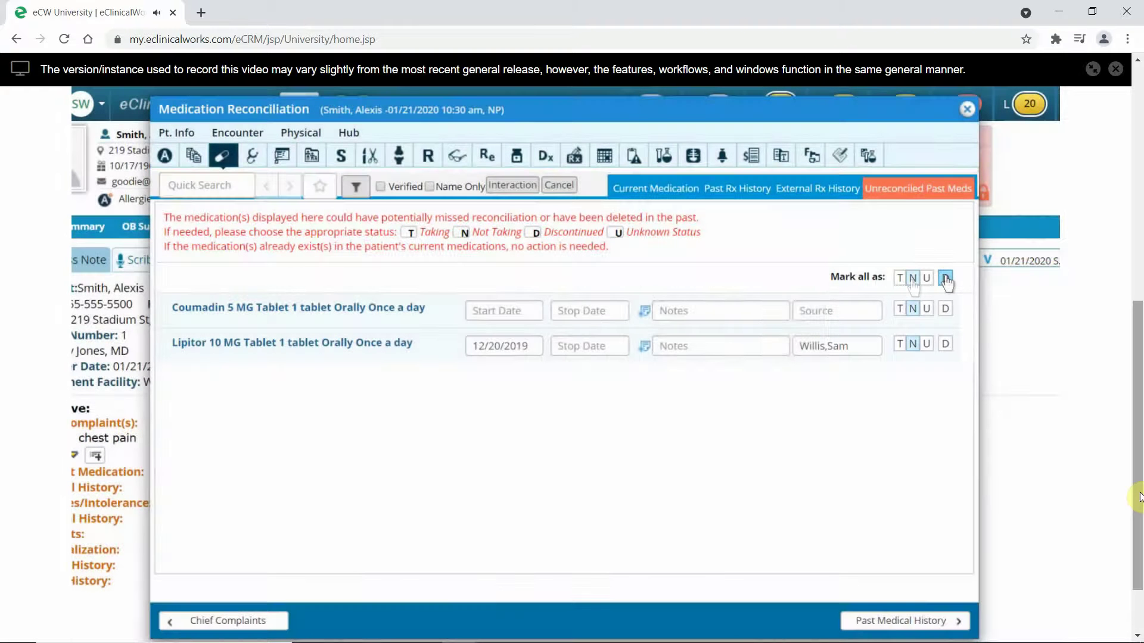
pyautogui.click(914, 280)
pyautogui.click(646, 190)
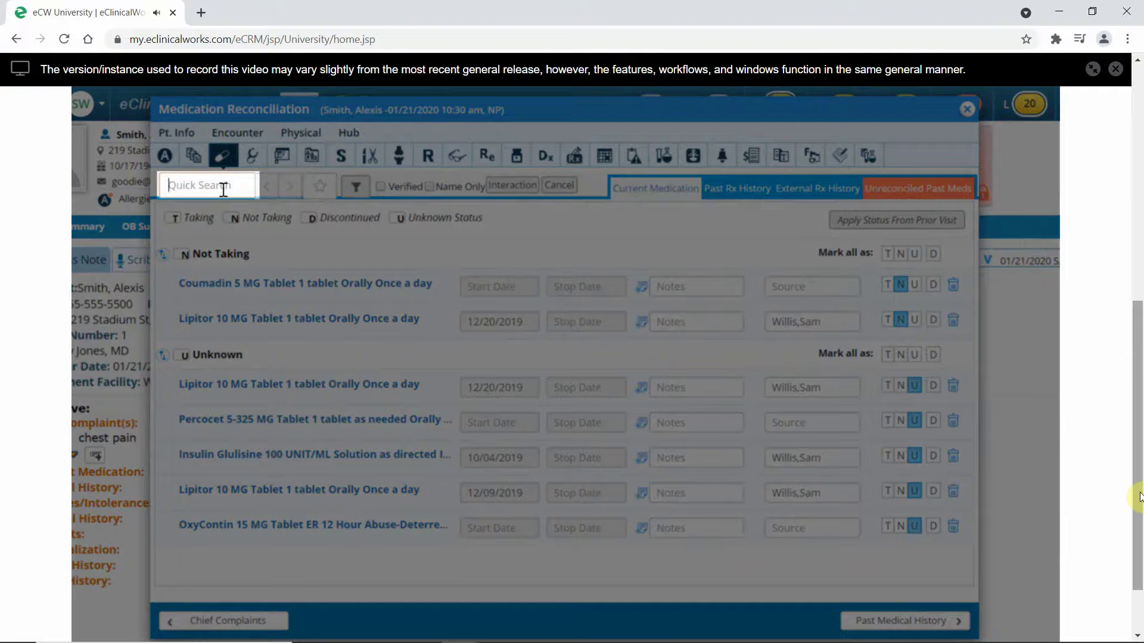
# - Search the medications for "ibup" and go to the second page of matches
pyautogui.write('ibu')
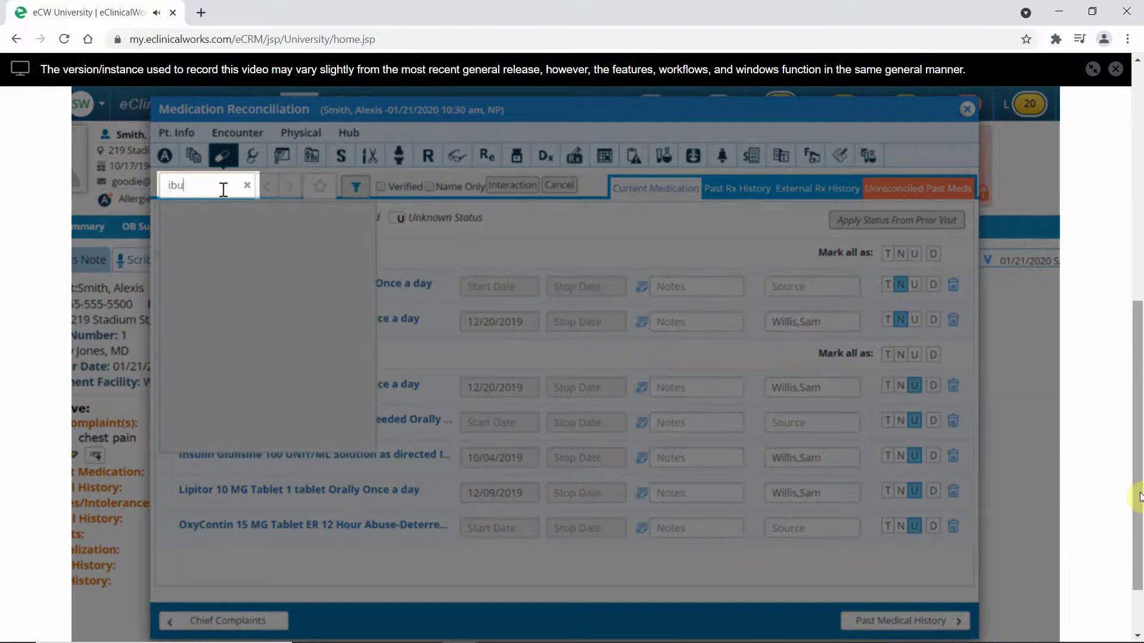
pyautogui.write('p')
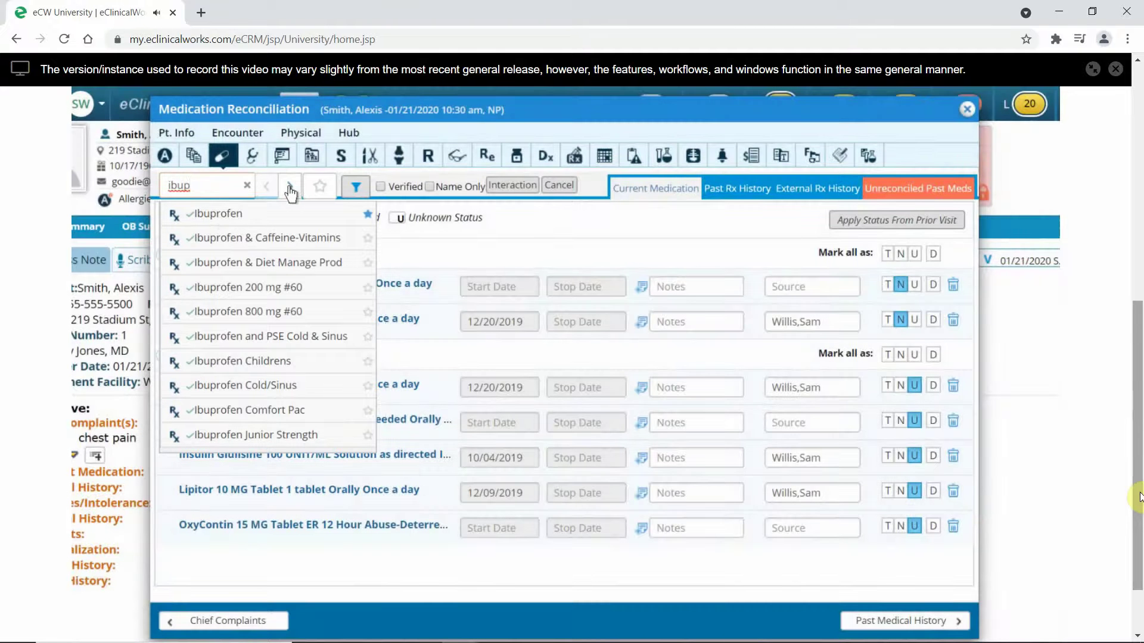
pyautogui.click(290, 190)
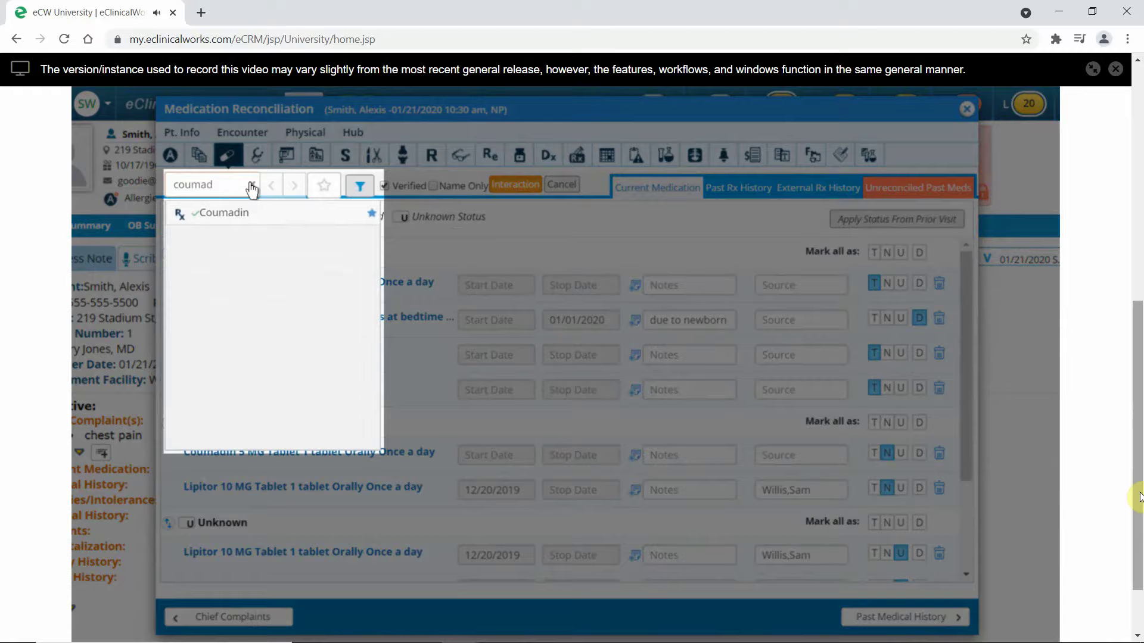
# - Clear the "coumad" medication search and view the list of favorite medications
pyautogui.click(252, 188)
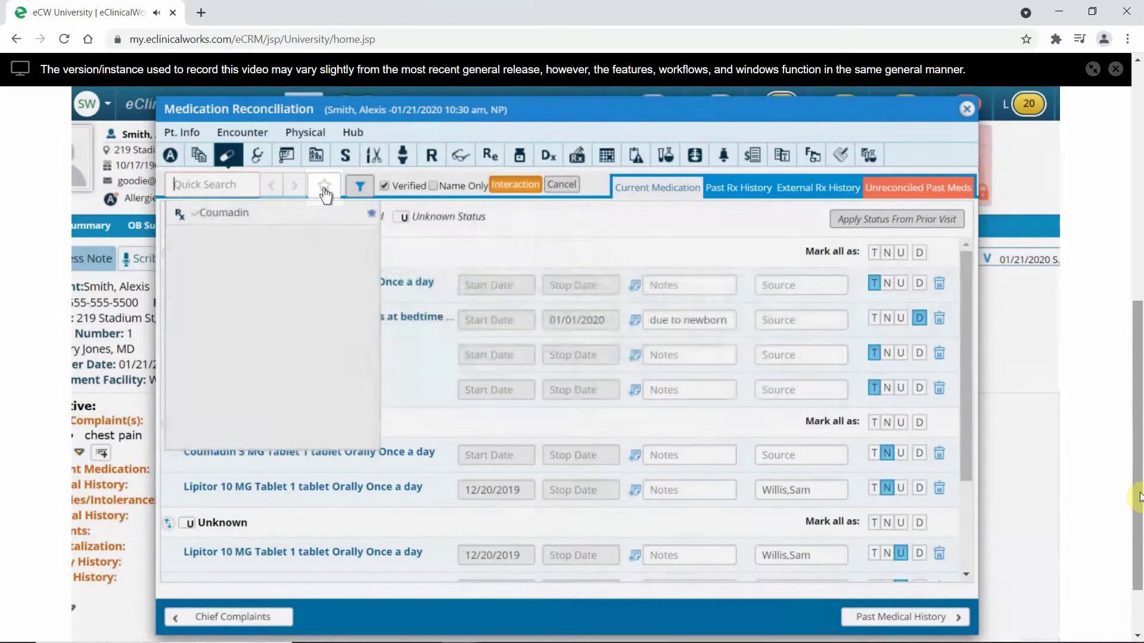
pyautogui.click(324, 190)
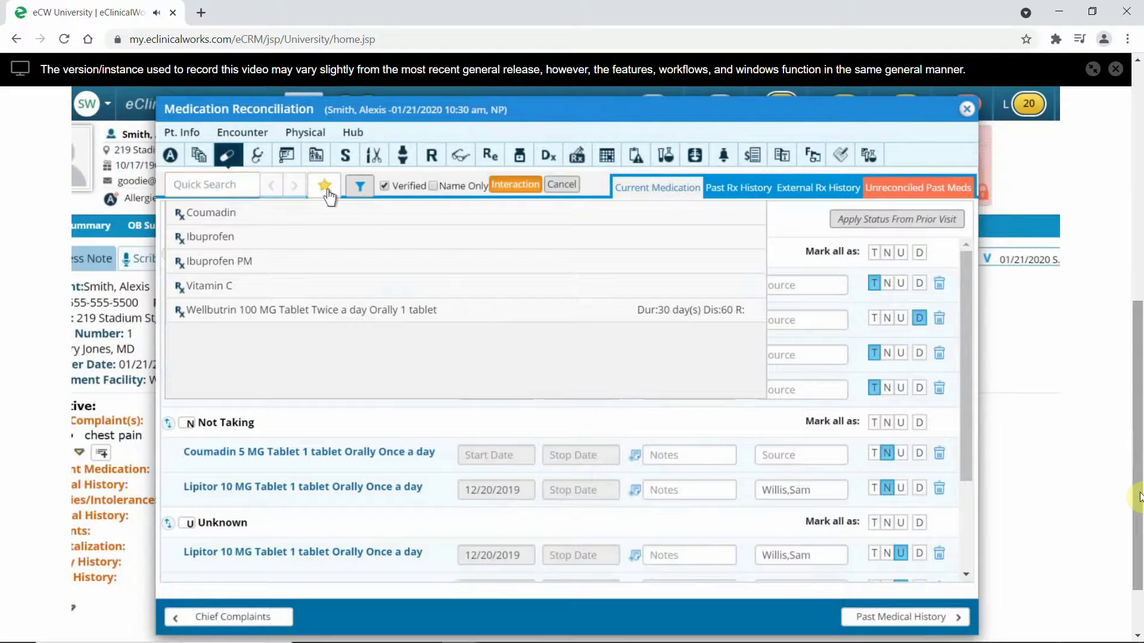
pyautogui.click(325, 189)
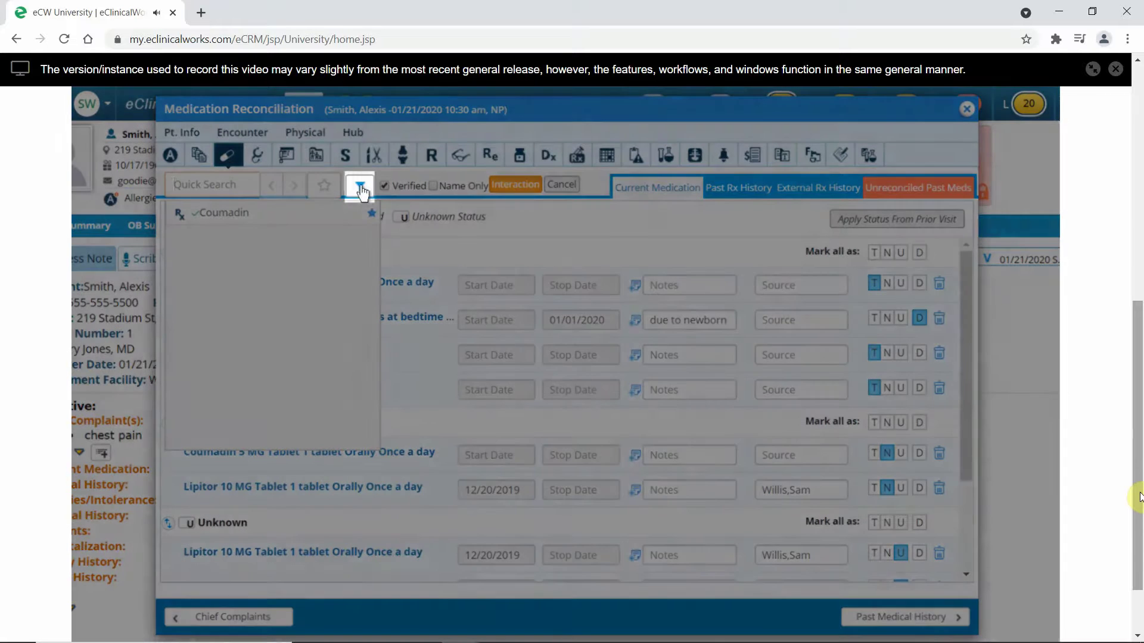
# - Set the medication search filter to Rx type All Rx with Contains matching, and toggle the Show Discontinued/Inactive option
pyautogui.click(361, 191)
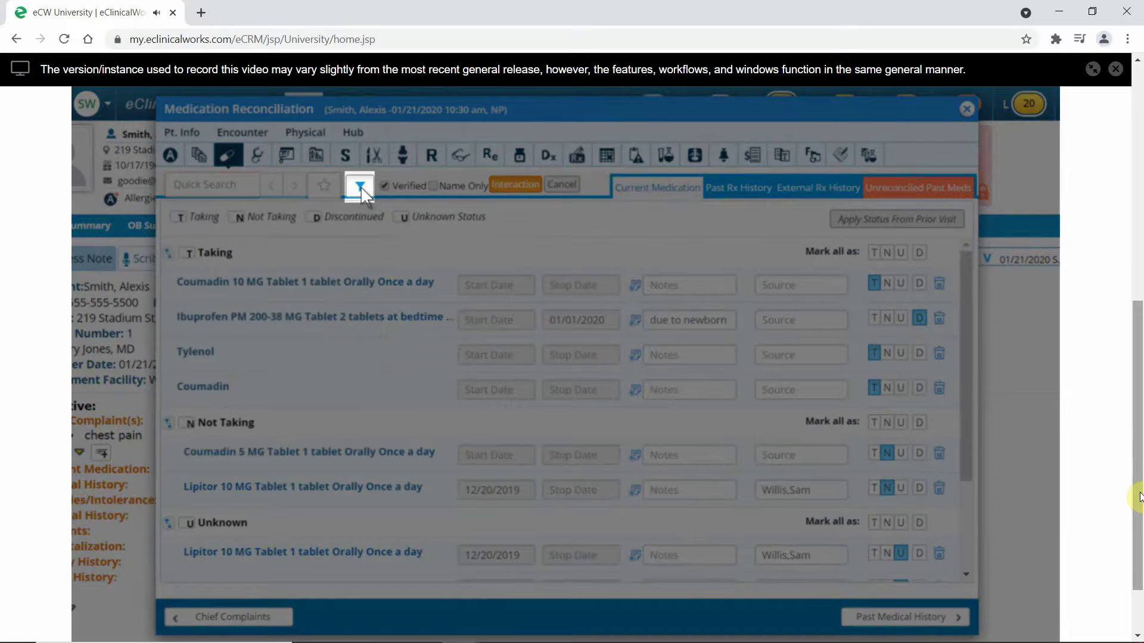
pyautogui.click(360, 188)
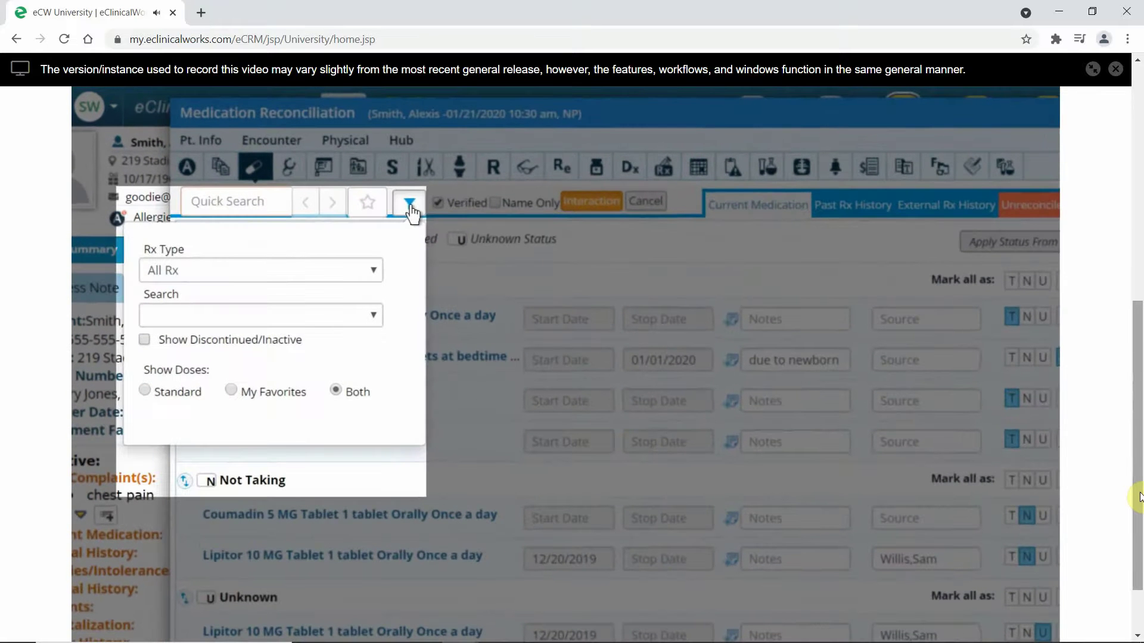
pyautogui.click(373, 269)
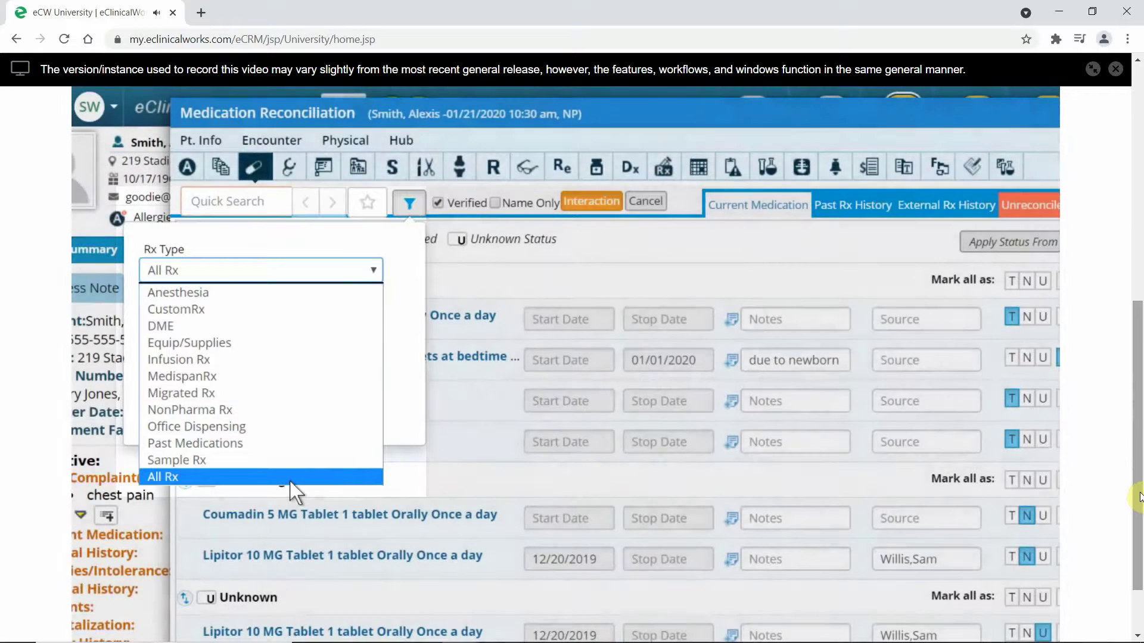
pyautogui.click(291, 480)
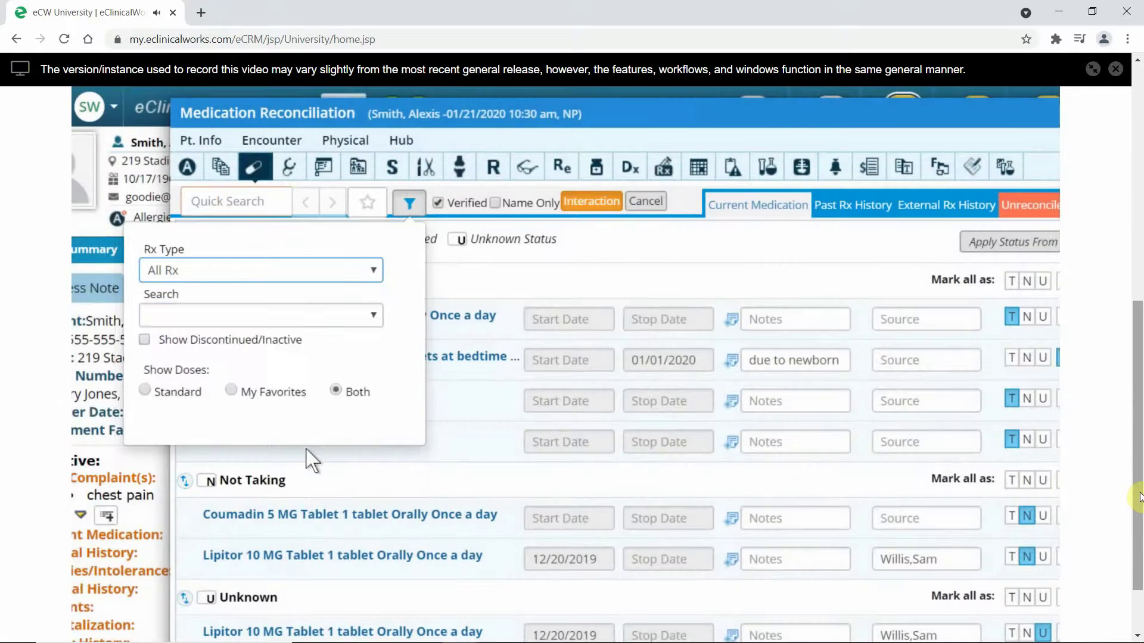
pyautogui.click(373, 317)
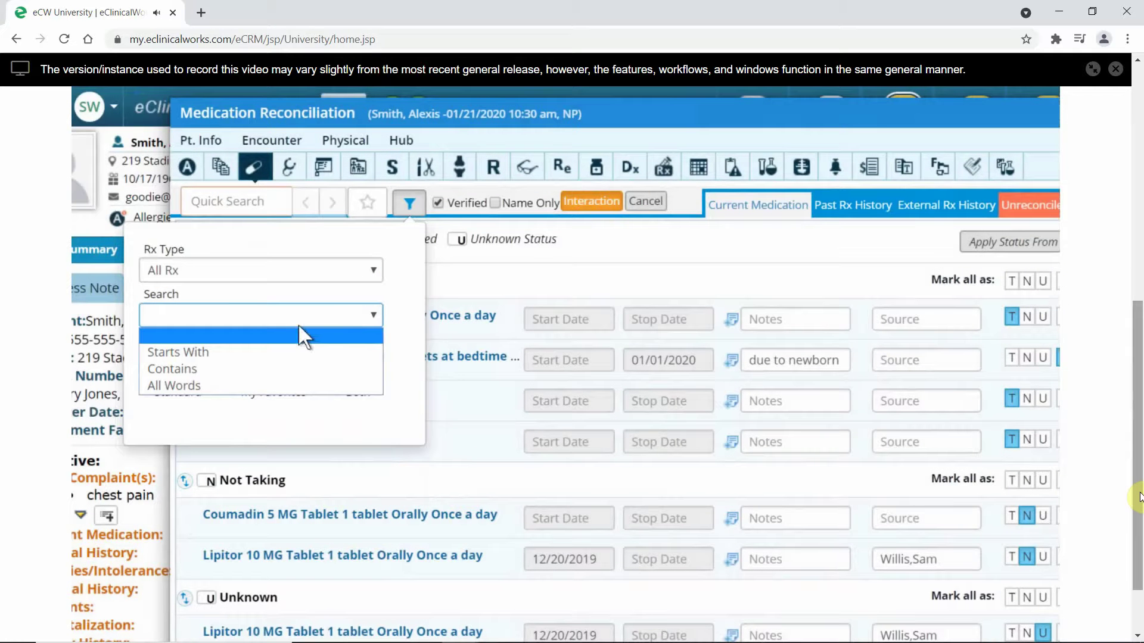
pyautogui.click(194, 371)
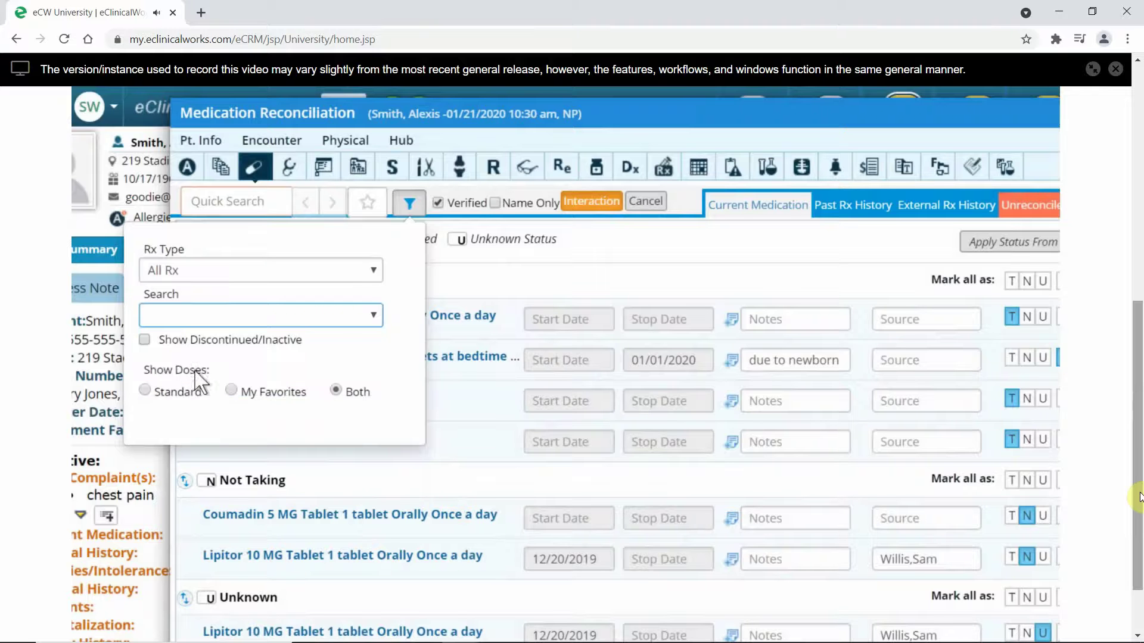
pyautogui.click(145, 340)
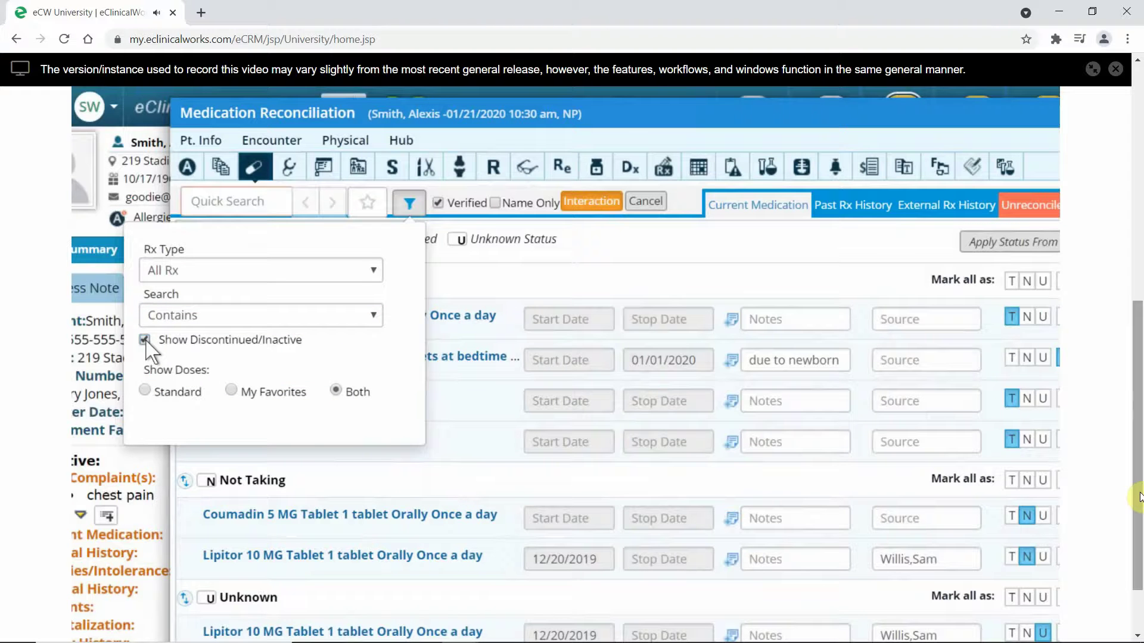
pyautogui.click(145, 340)
pyautogui.click(373, 315)
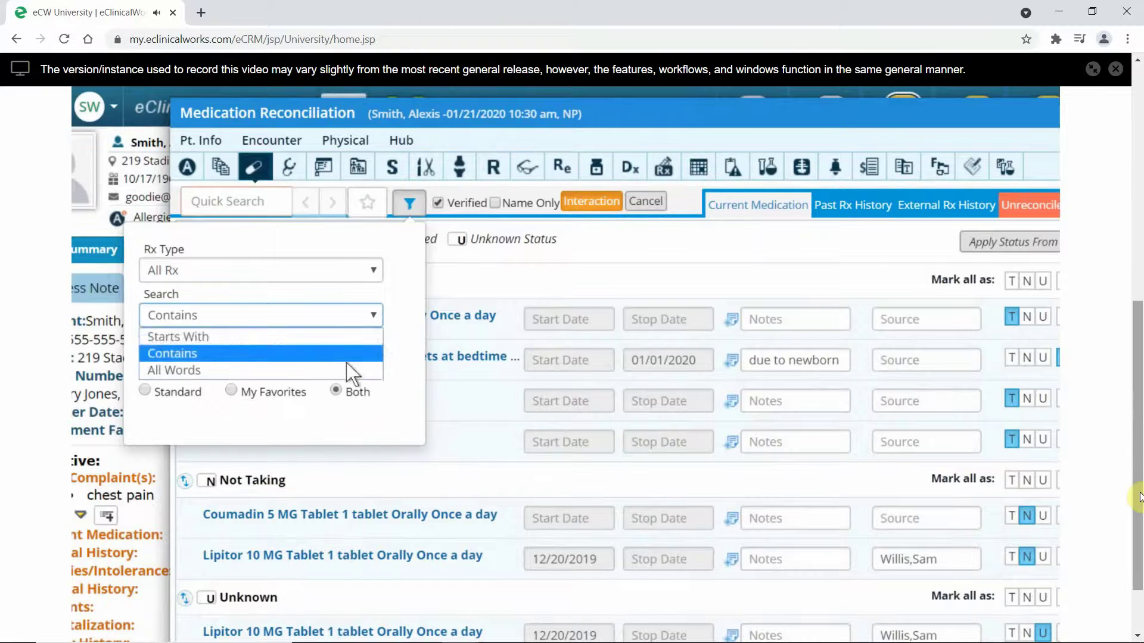
pyautogui.click(361, 296)
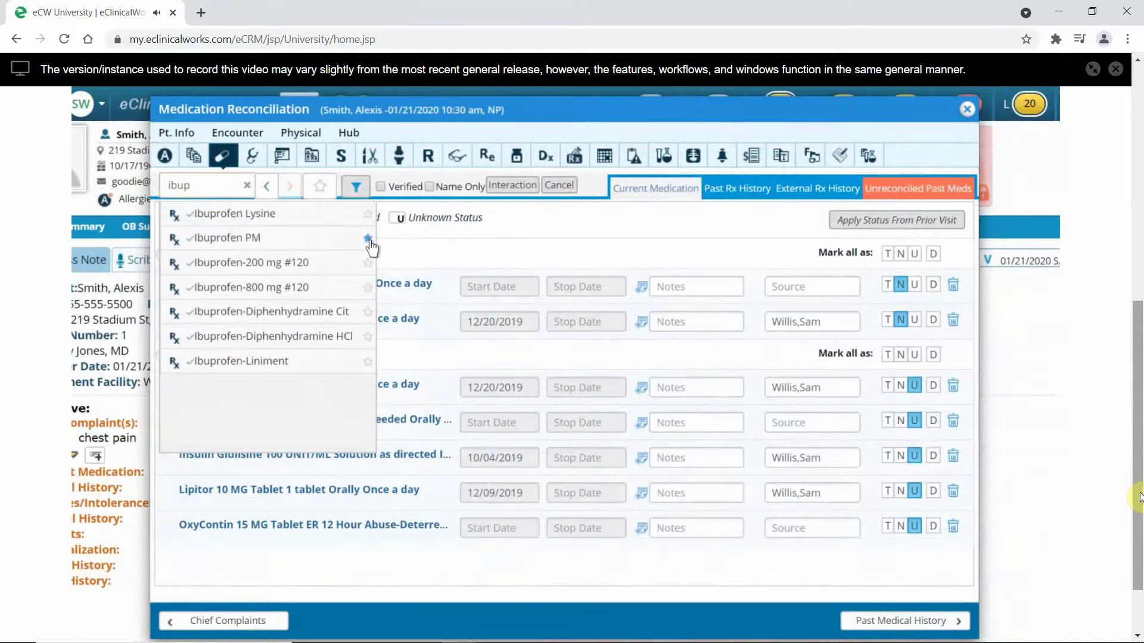
# - Mark Ibuprofen PM as a favorite and add its 200-38 MG tablet to the current medications
pyautogui.click(368, 239)
pyautogui.click(224, 241)
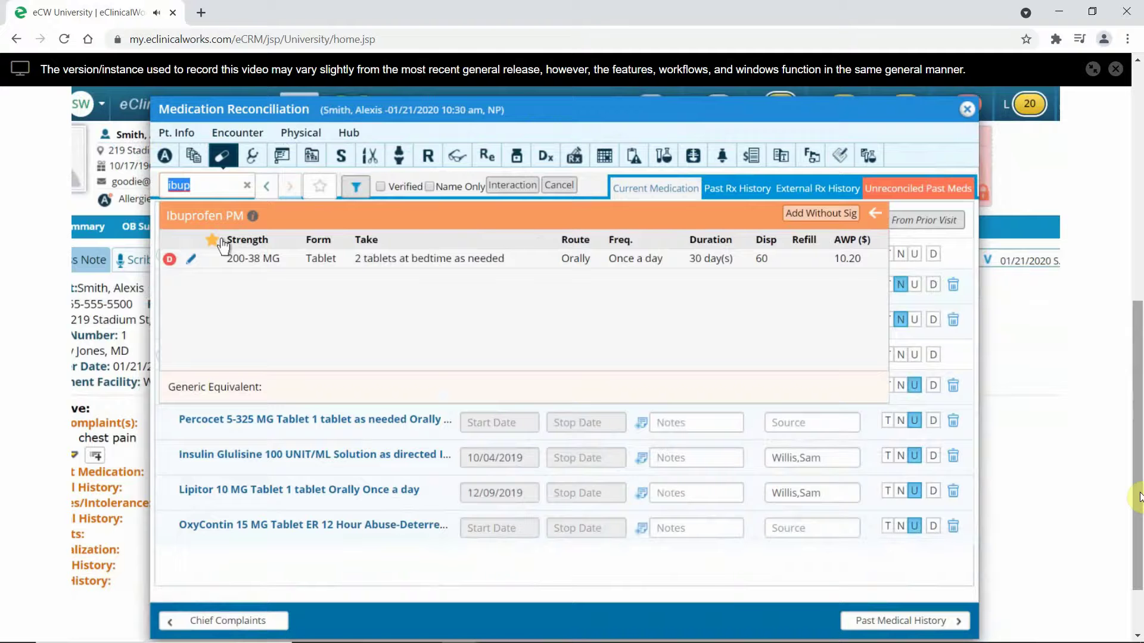
pyautogui.click(242, 257)
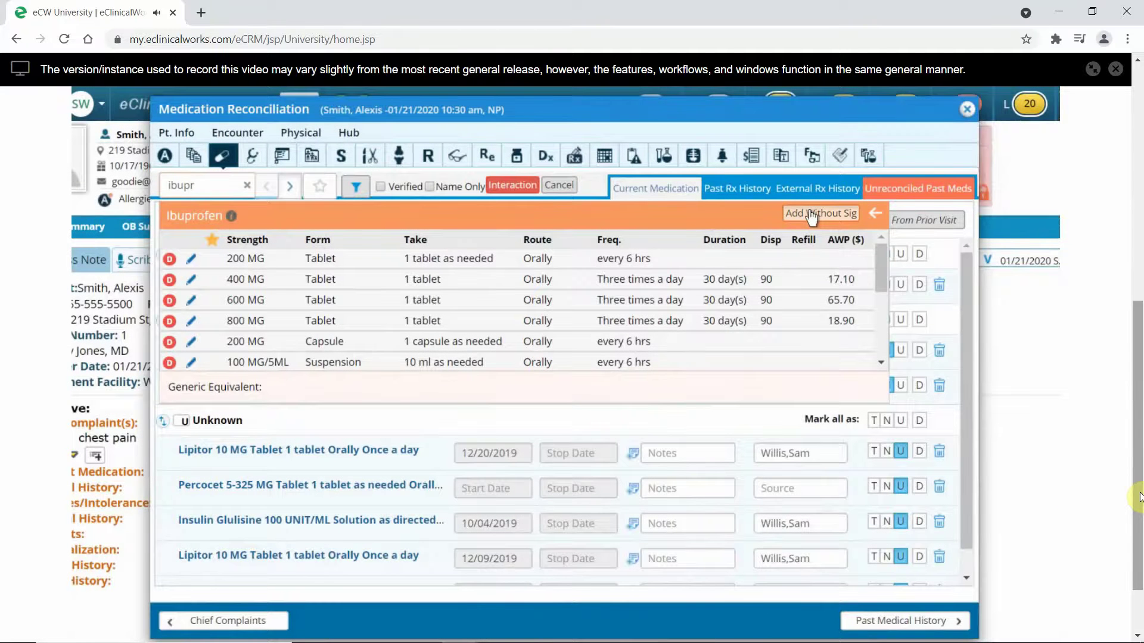
# - Add Ibuprofen to the current medications without a sig, and add Tylenol by name only
pyautogui.click(811, 218)
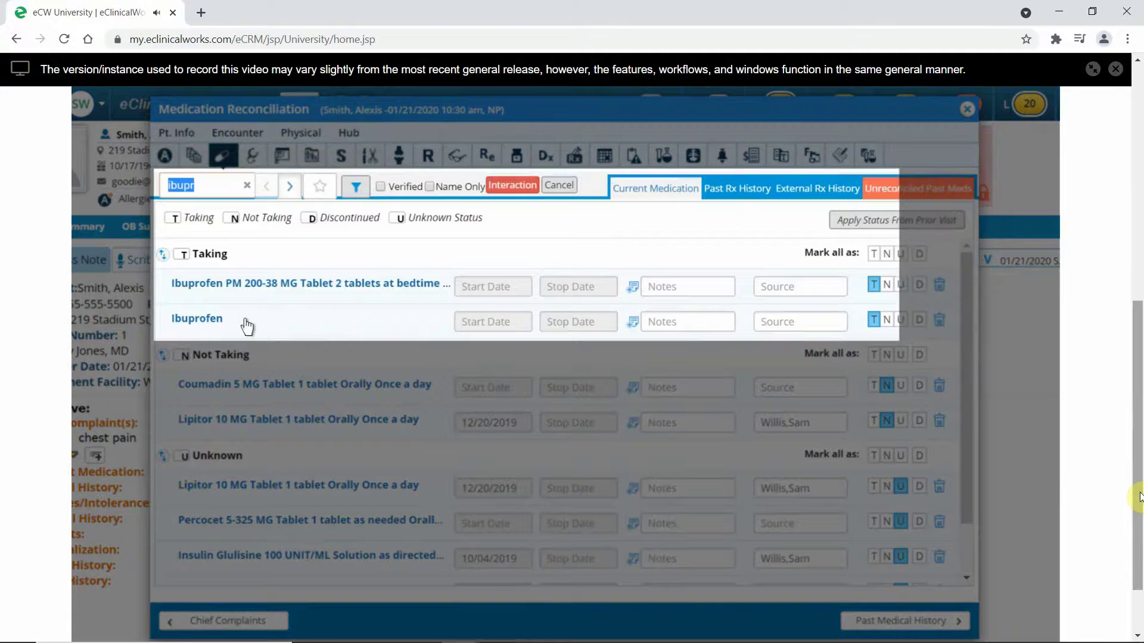
pyautogui.click(429, 186)
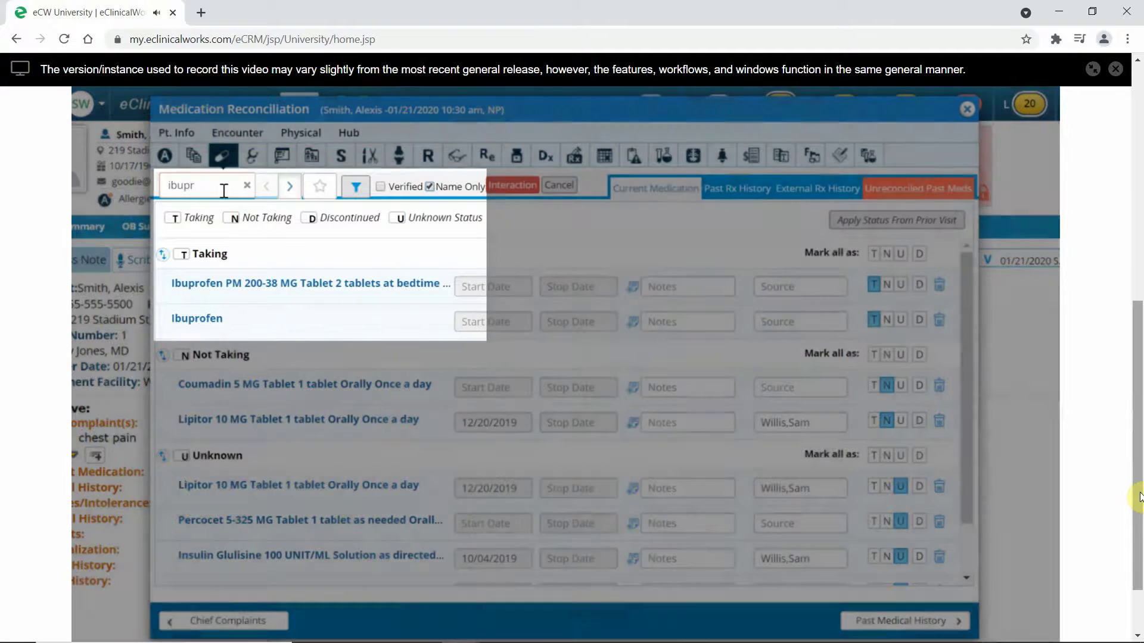
pyautogui.doubleClick(223, 188)
pyautogui.write('tylenol')
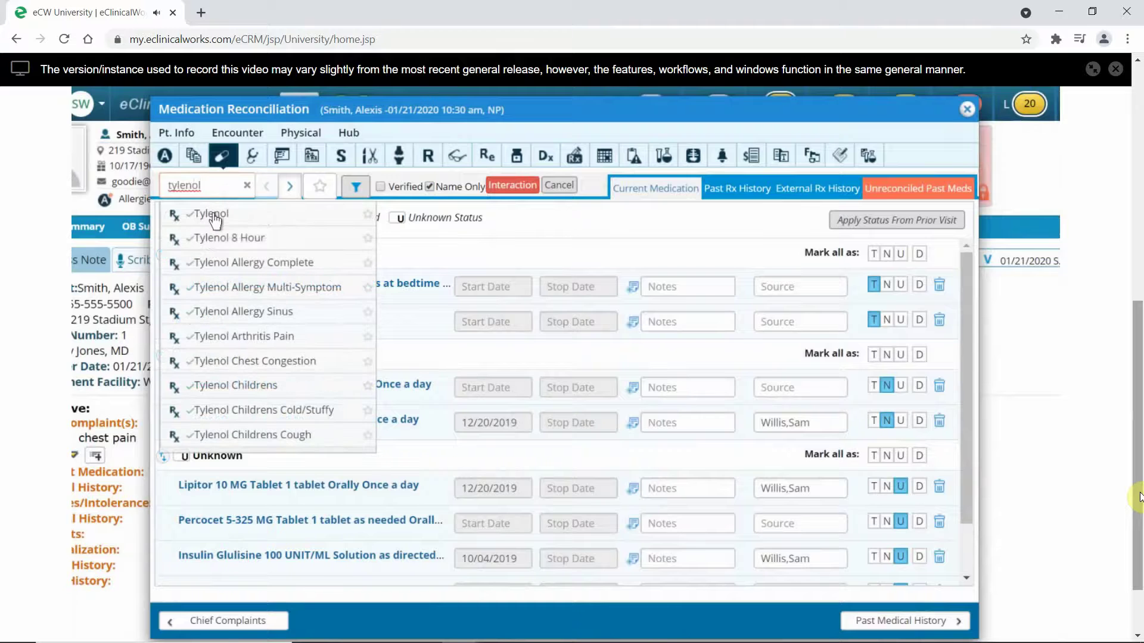
pyautogui.click(213, 215)
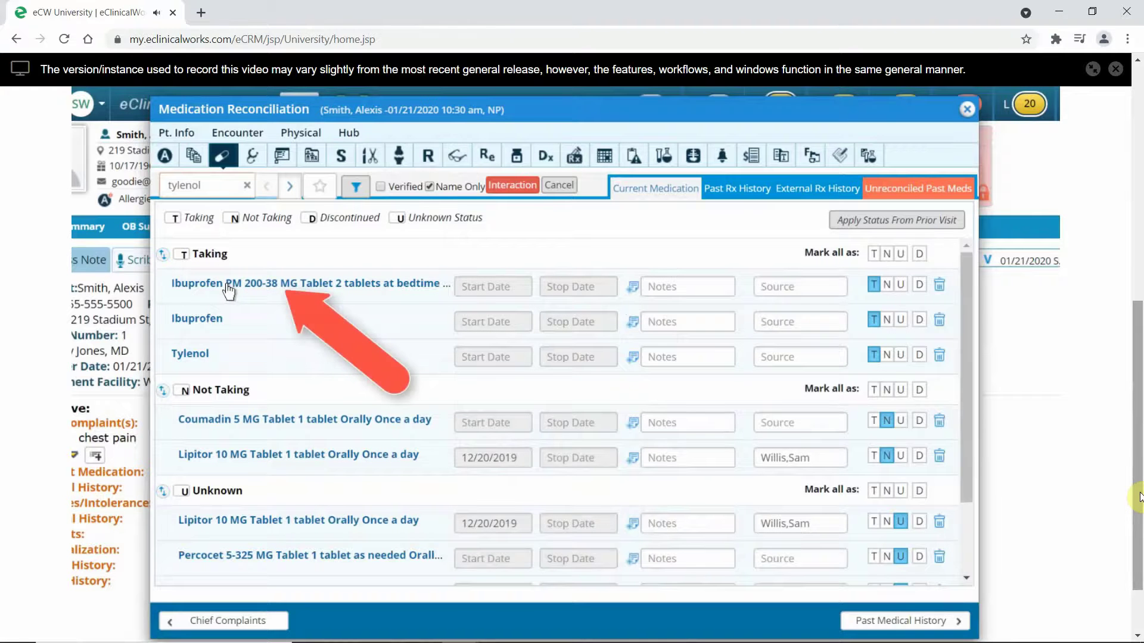
# - Open the Ibuprofen PM entry in the current medications, and select Coumadin from the "coumadin" medication search
pyautogui.click(229, 285)
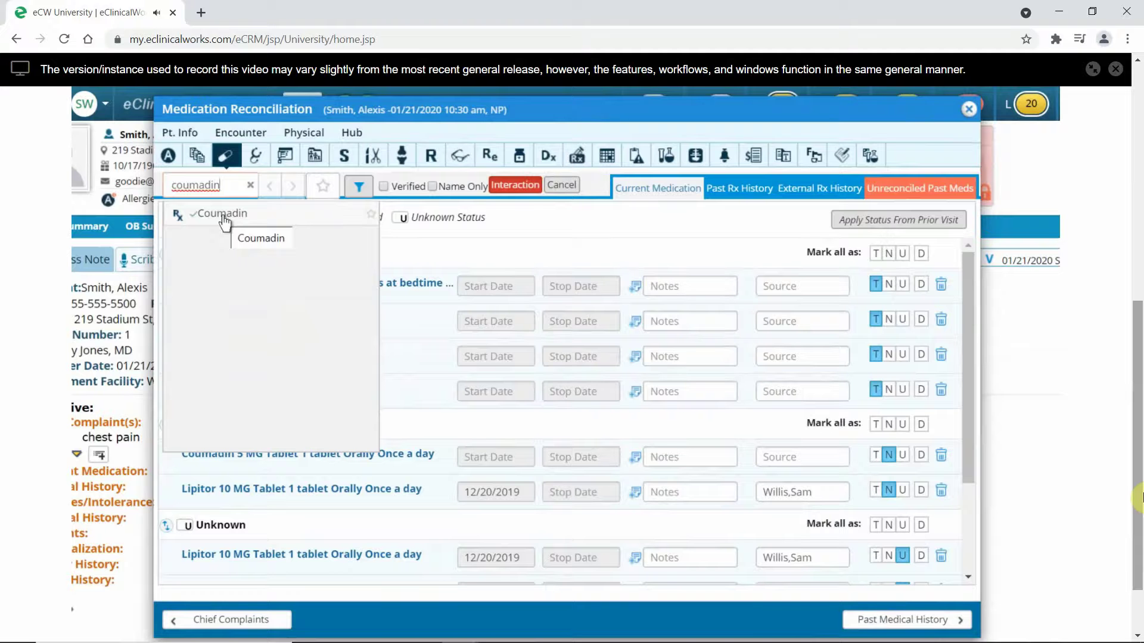
pyautogui.click(225, 222)
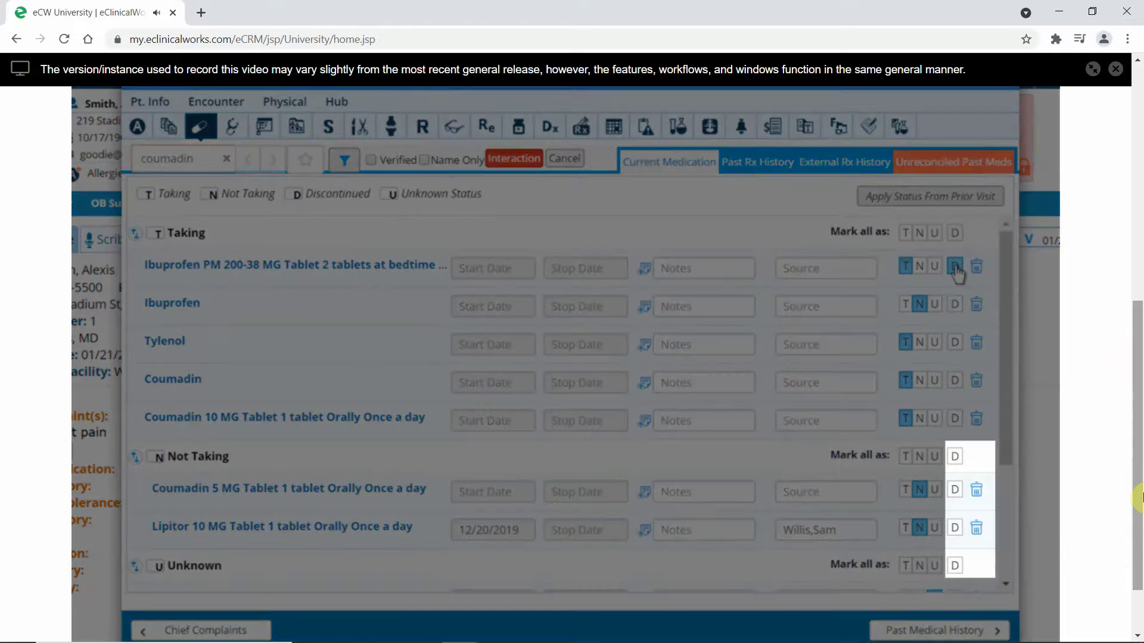
# - Mark Ibuprofen PM 200-38 MG as discontinued and add the note "due to newborn activity"
pyautogui.click(955, 267)
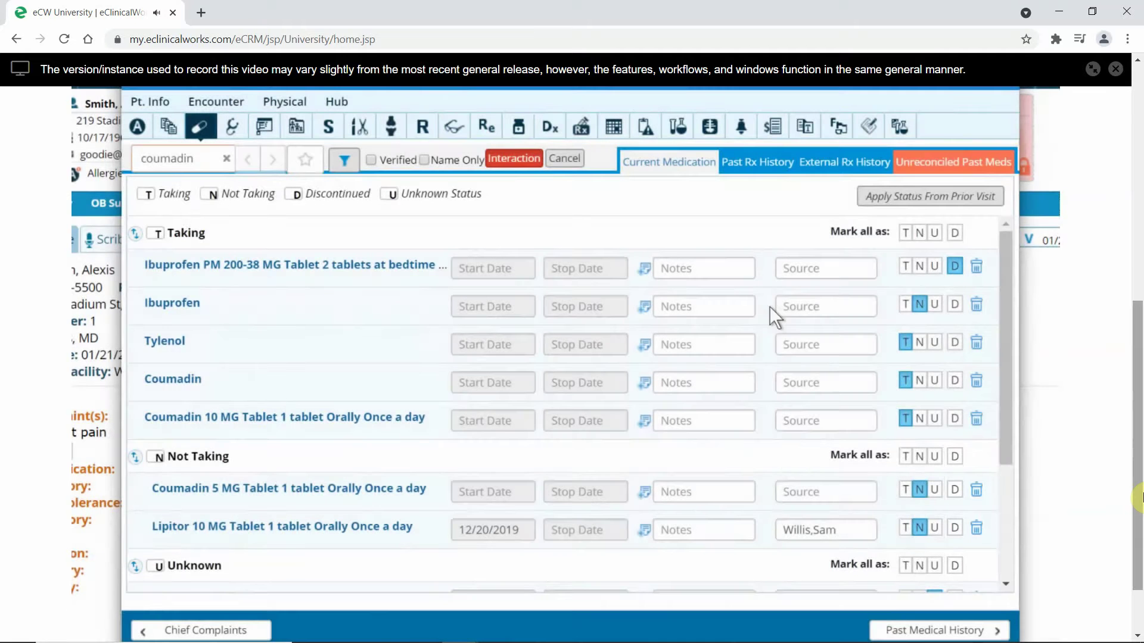
pyautogui.click(645, 271)
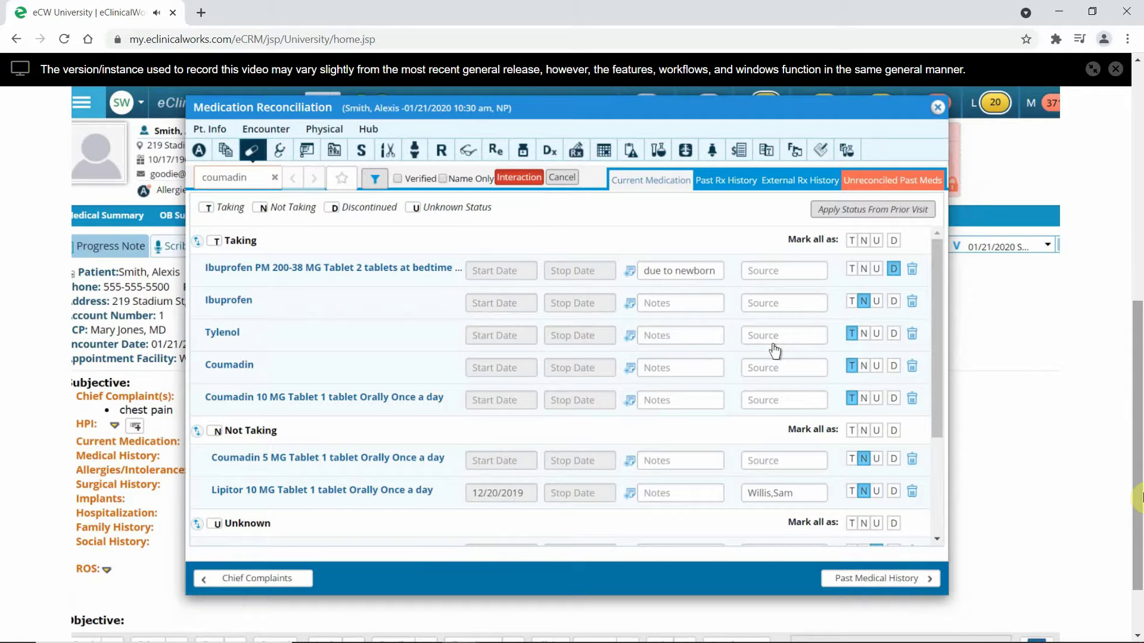
# - Set the stop date of Ibuprofen PM to 01/01/2020 and save the medication details
pyautogui.click(416, 270)
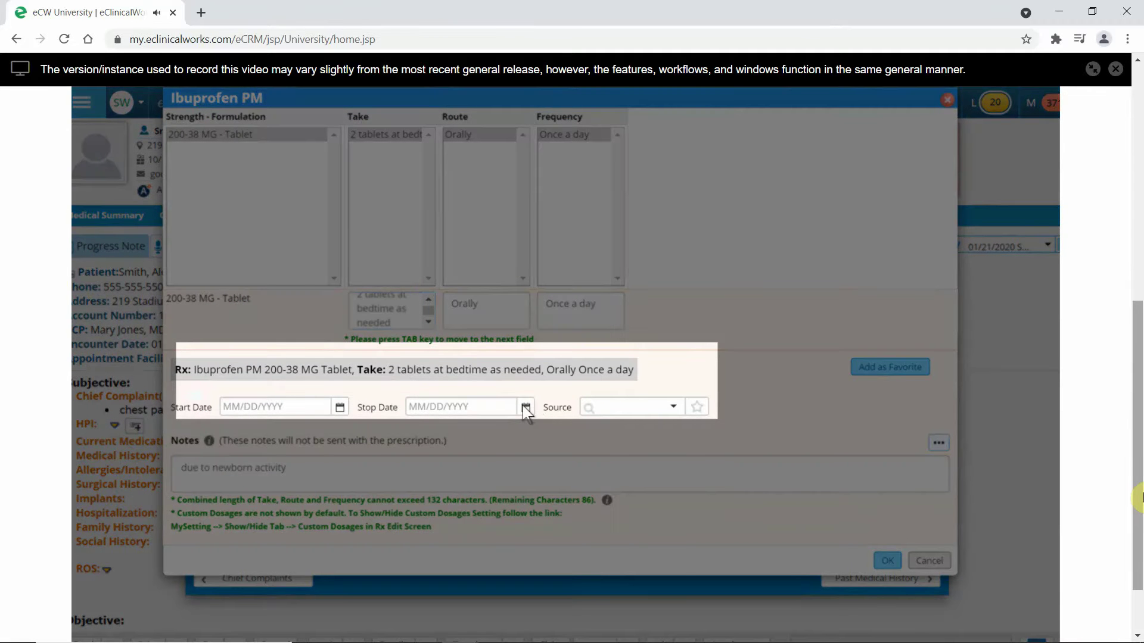
pyautogui.click(480, 406)
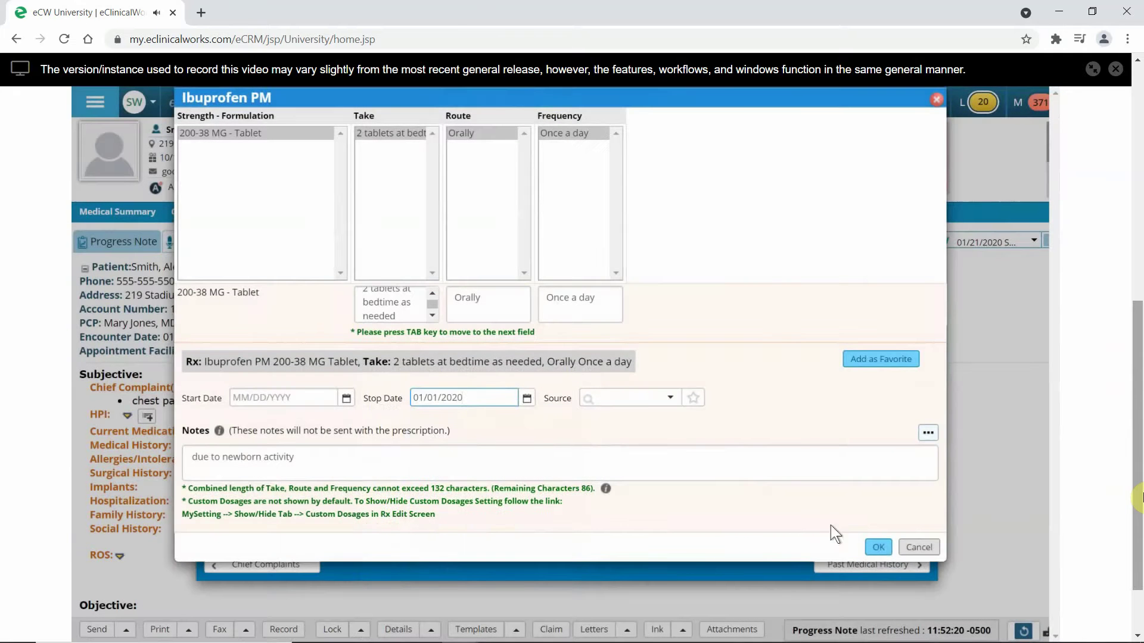
pyautogui.click(878, 547)
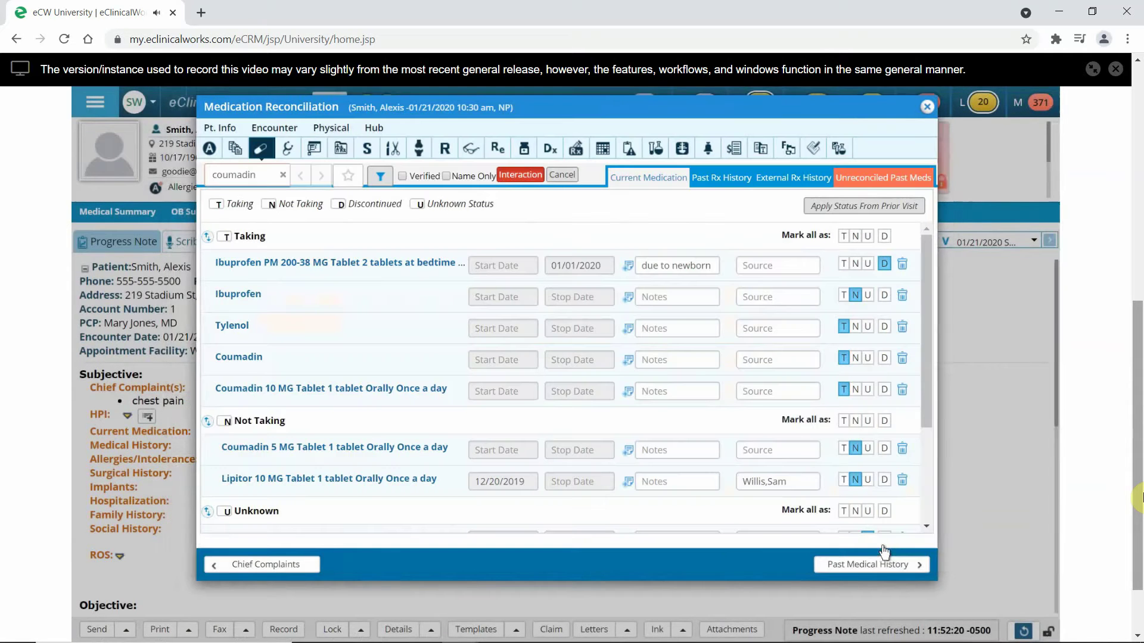